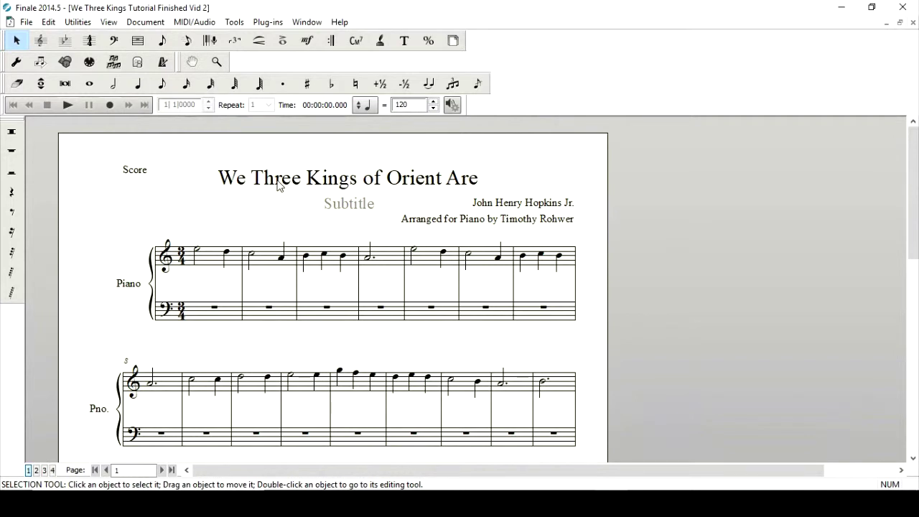
Make the half note the active Simple Entry duration
left_click(115, 84)
left_click(114, 83)
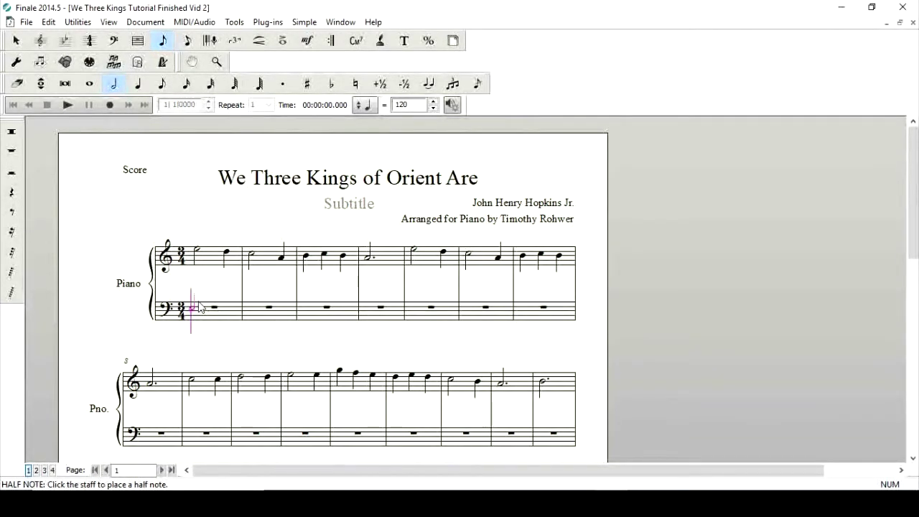
Enter dotted half notes in bass measures 1–4, adding an accidental to the measure 3 note
left_click(198, 301)
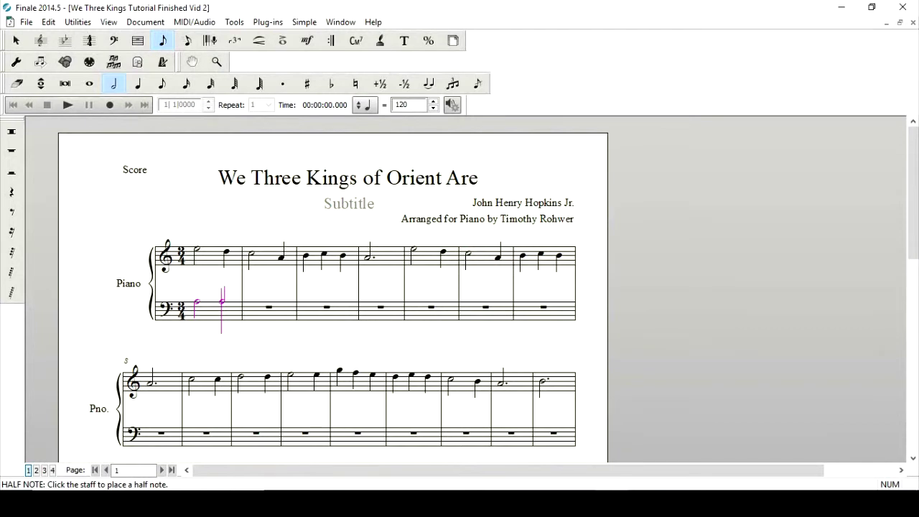
key("period")
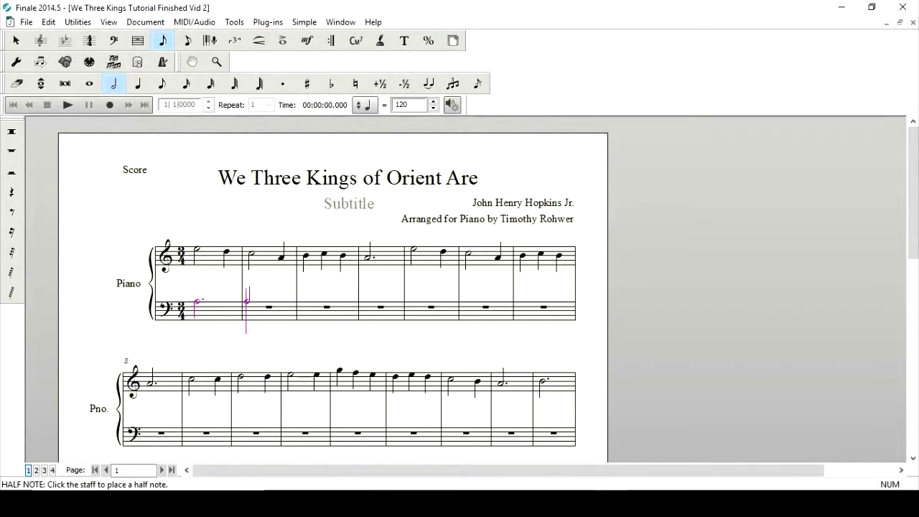
key("Return")
key("period")
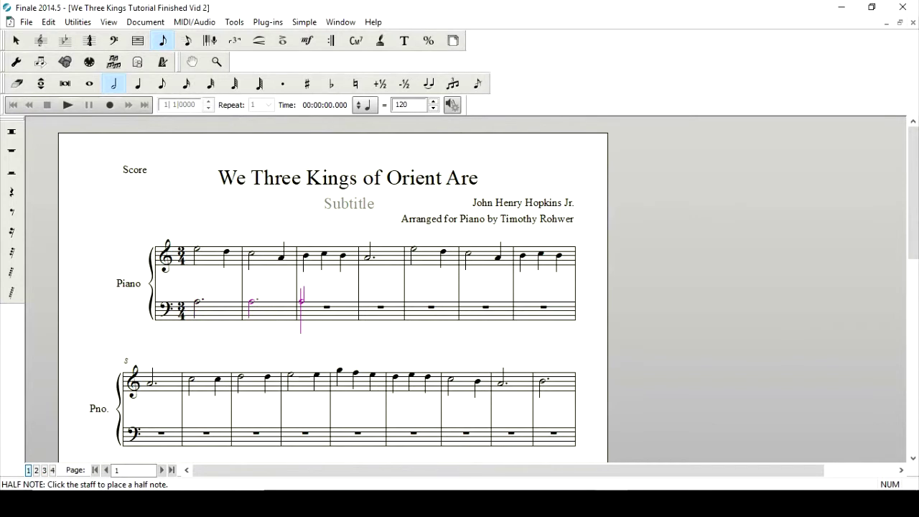
key("Return")
key("asterisk")
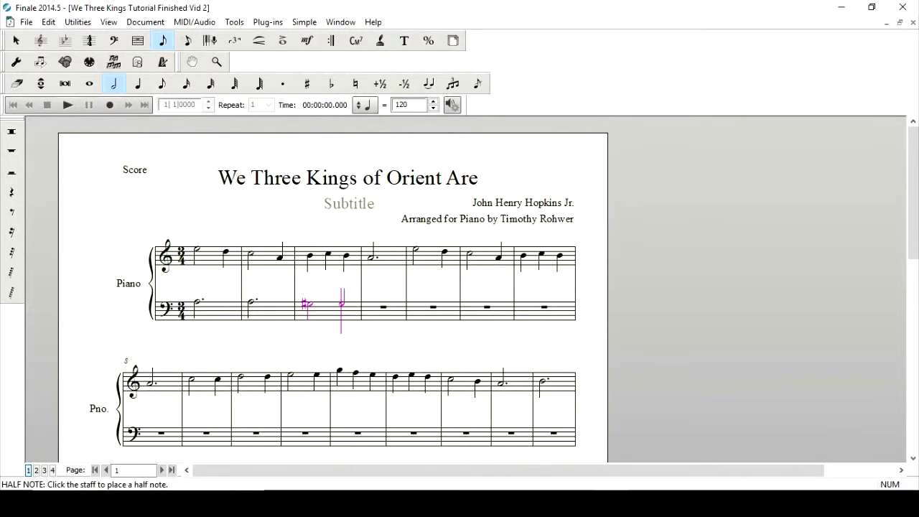
key("minus")
key("plus")
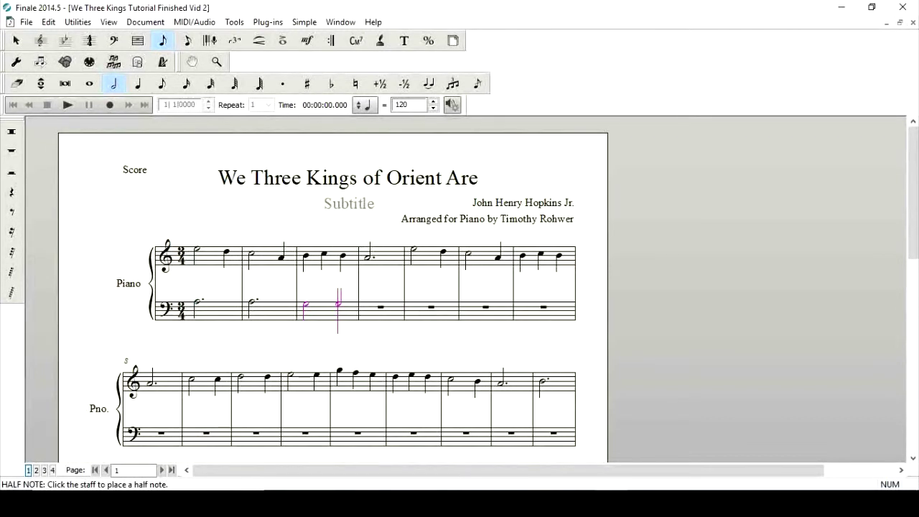
key("asterisk")
key("period")
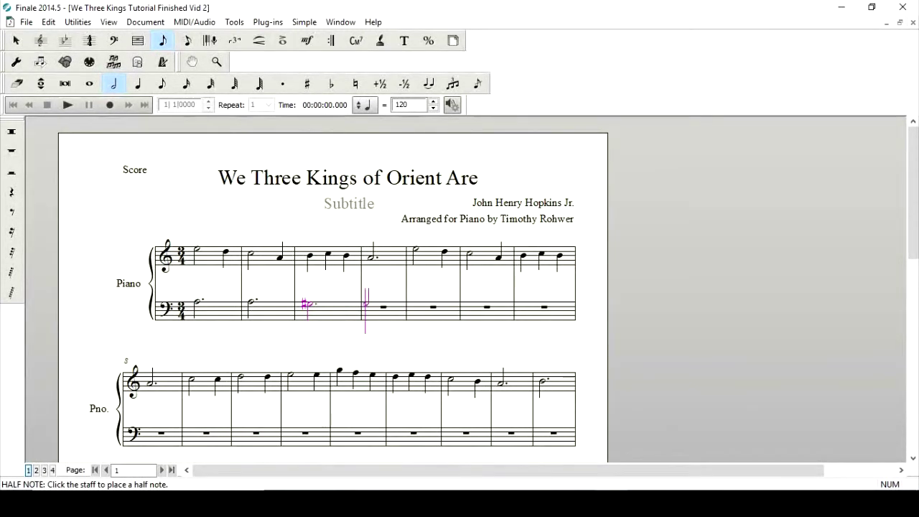
key("period")
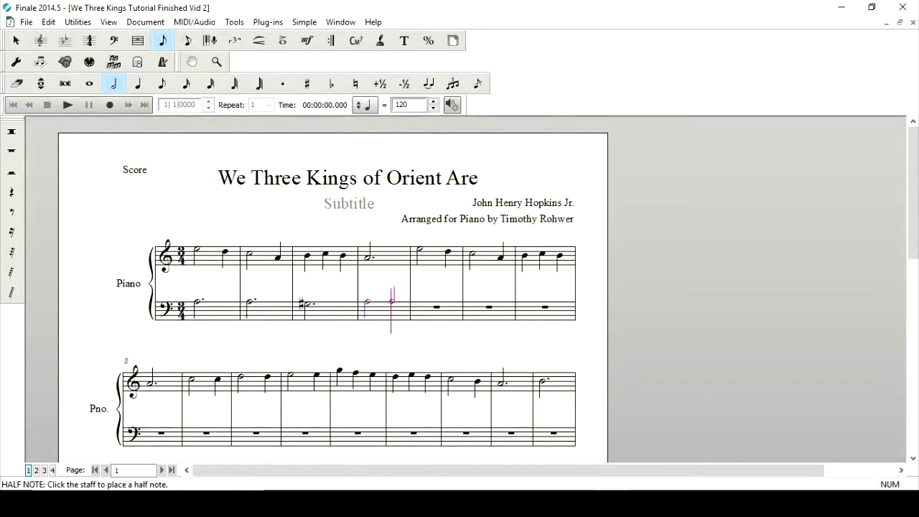
Continue dotted half notes in bass measures 5–11, adding an accidental in measure 7
key("6")
key("period")
key("6")
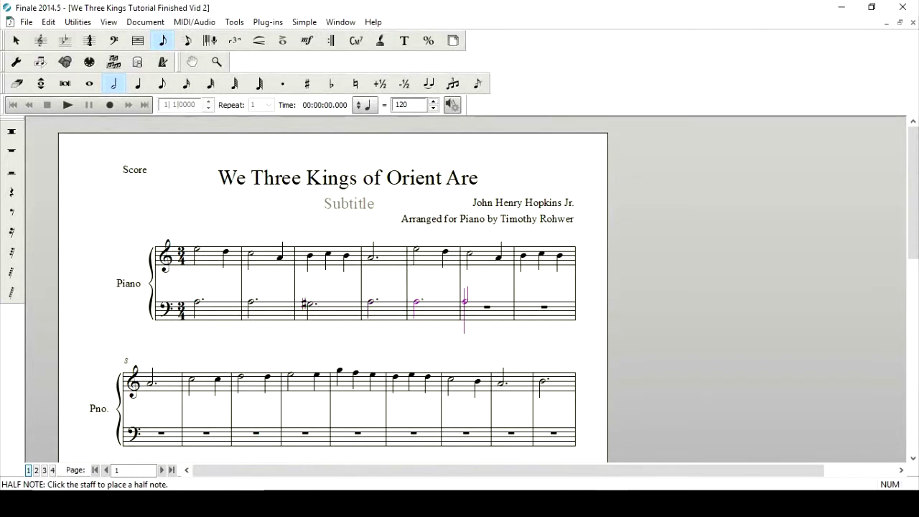
key("period")
key("6")
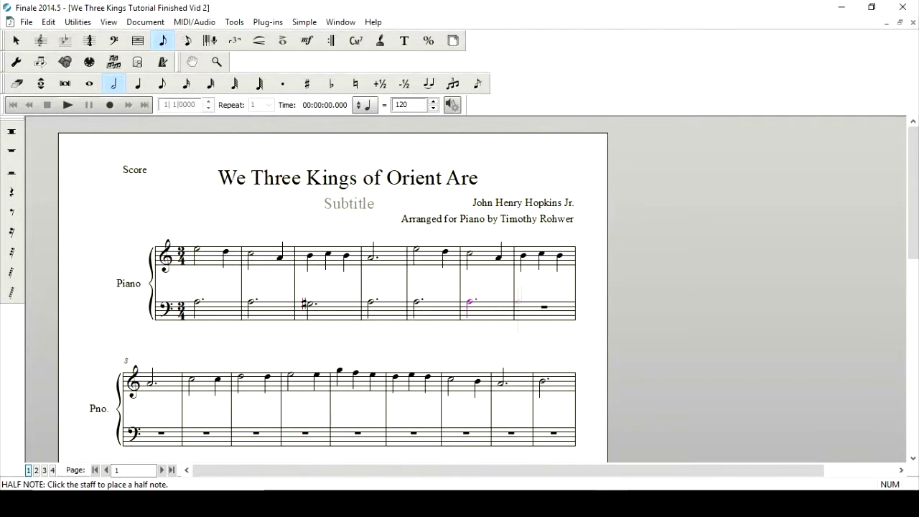
key("6")
key("period")
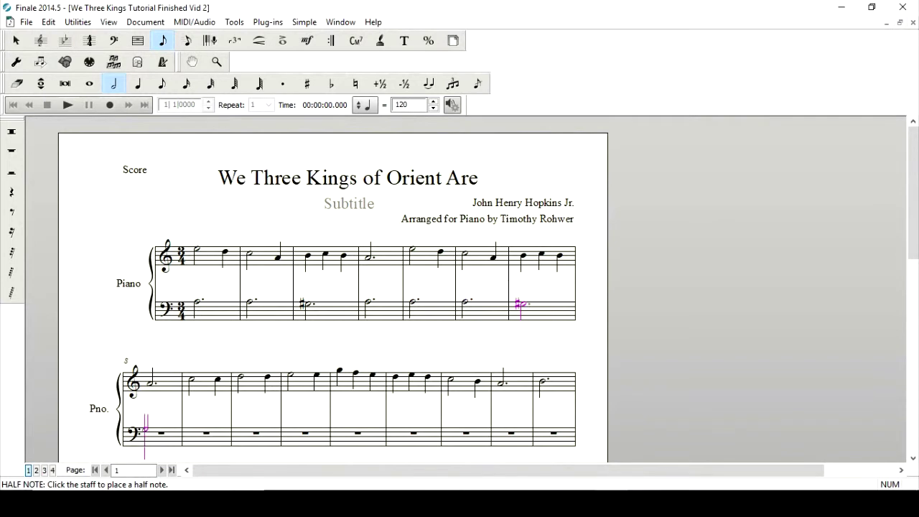
key("6")
key("period")
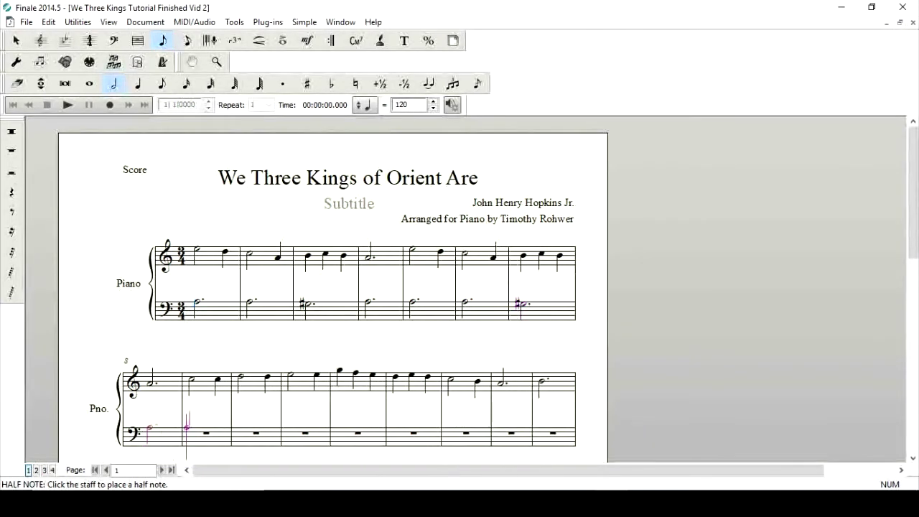
key("6")
key("period")
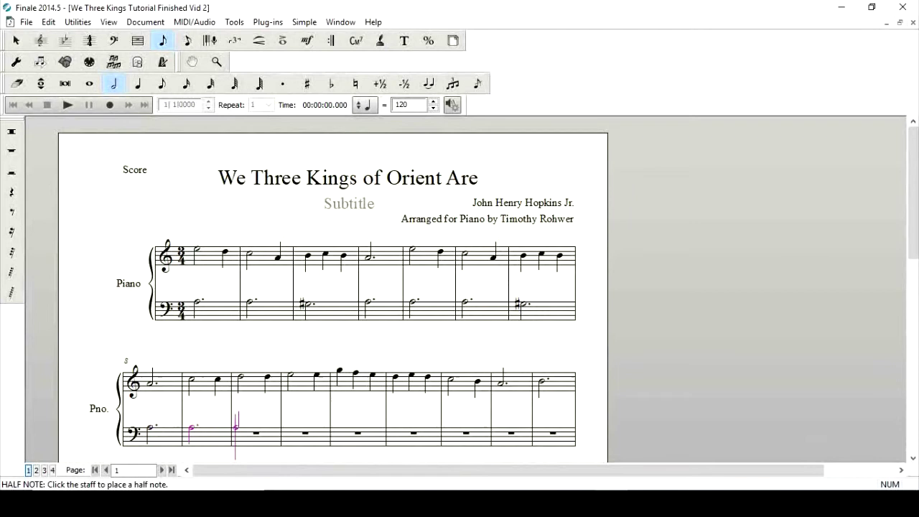
key("period")
key("6")
key("period")
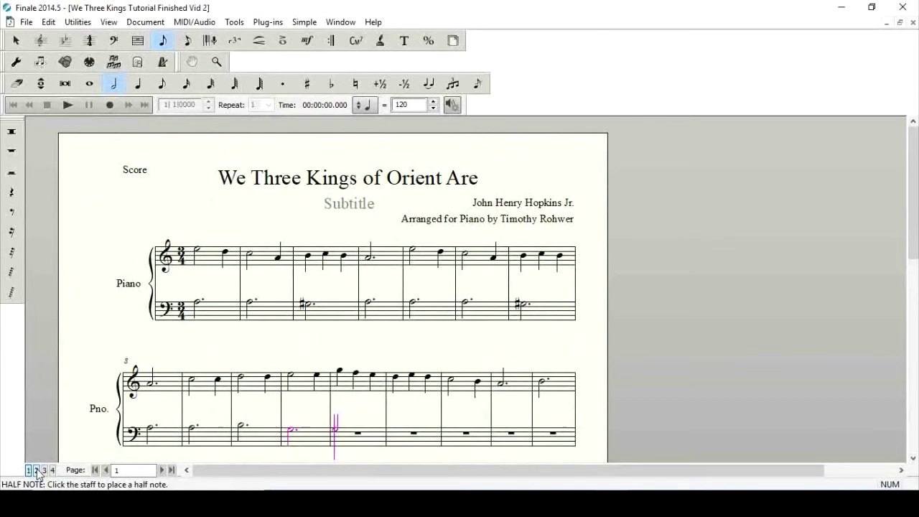
In layer 2, enter a bass half note and a quarter rest, then a dotted half in the next measure
left_click(38, 471)
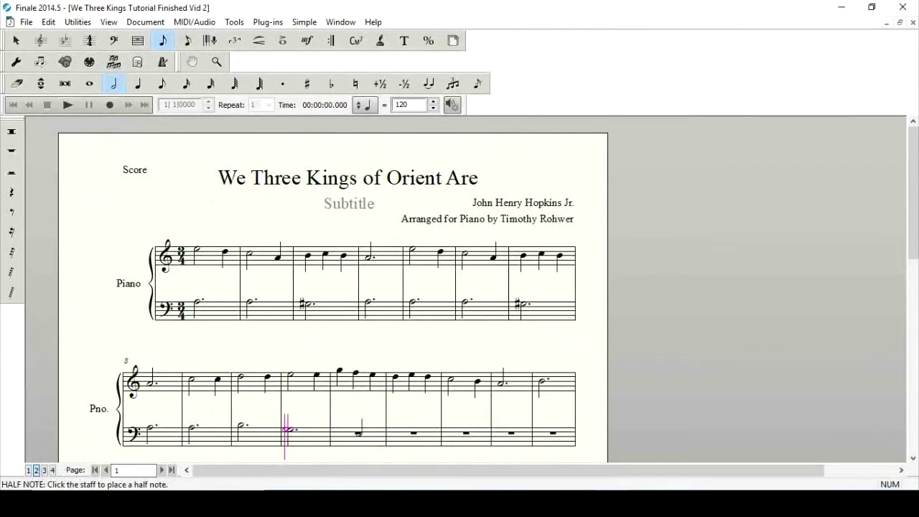
left_click(339, 430)
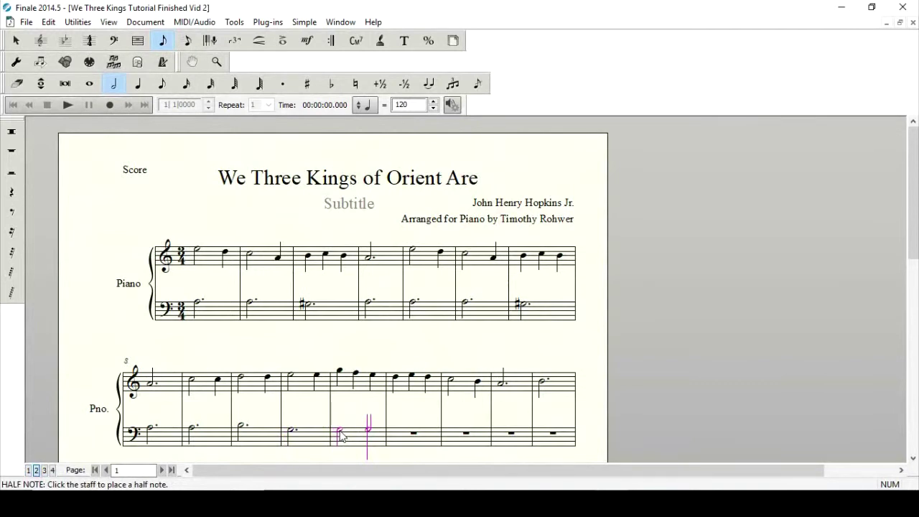
key("Right")
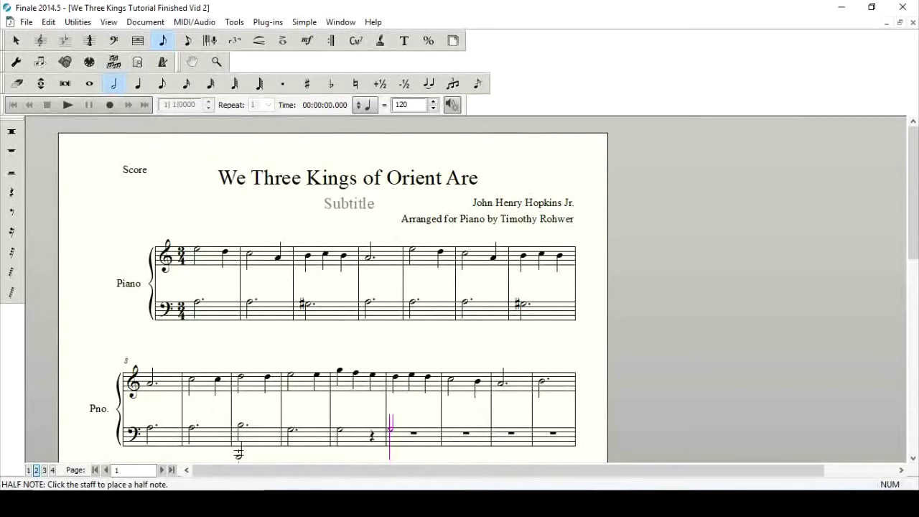
key("Return")
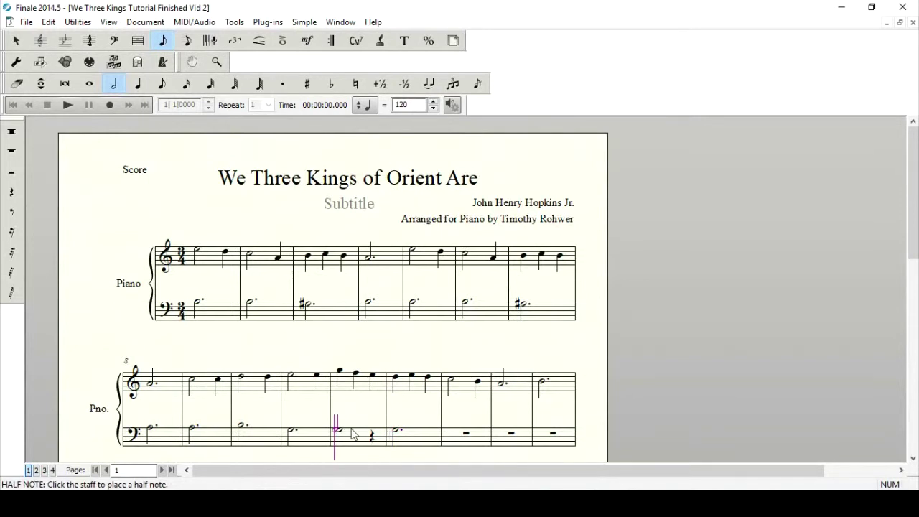
Add two layer-2 quarter notes above the bass half note
key("5")
left_click(352, 427)
left_click(352, 428)
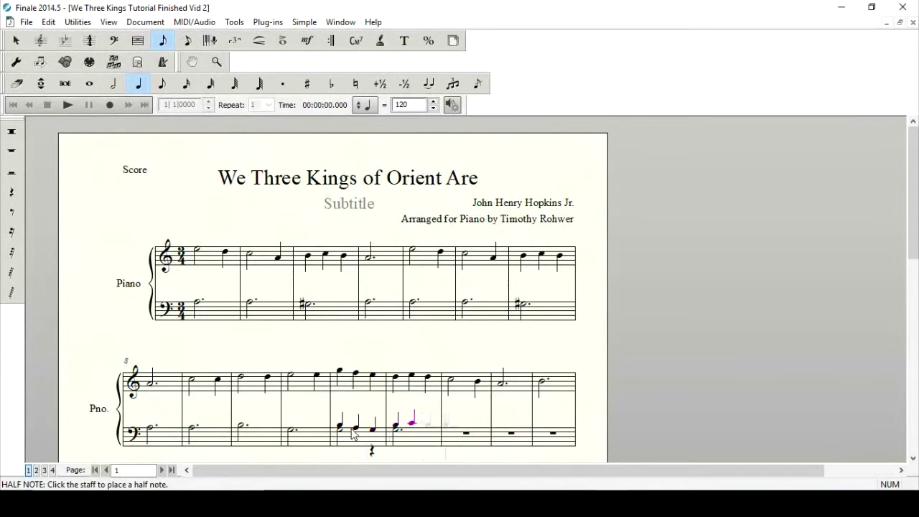
Enter a lower bass half note followed by a quarter note
key("6")
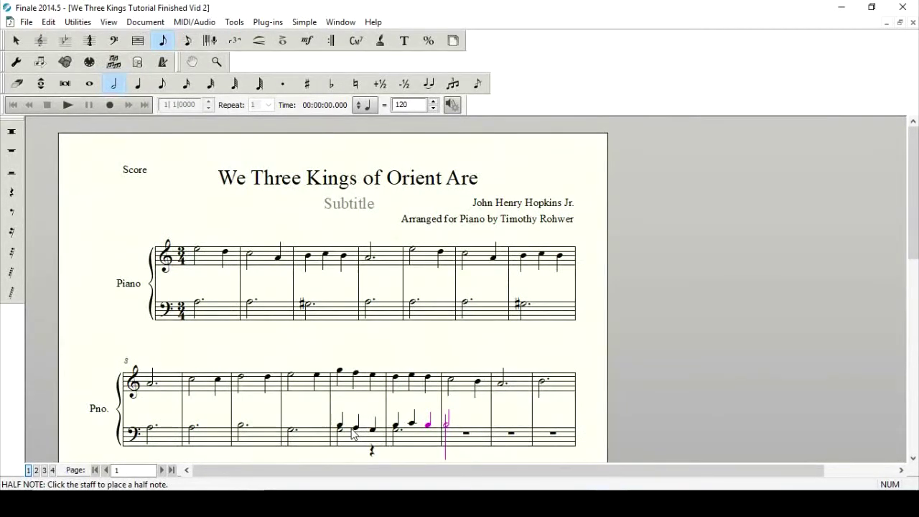
key("Down")
key("Down")
key("Down")
key("Down")
key("Return")
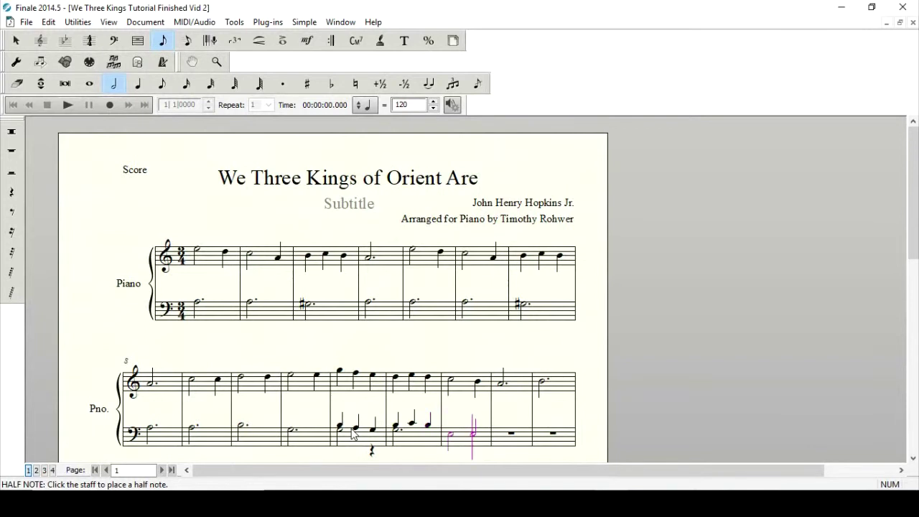
key("5")
key("Down")
key("Down")
key("Return")
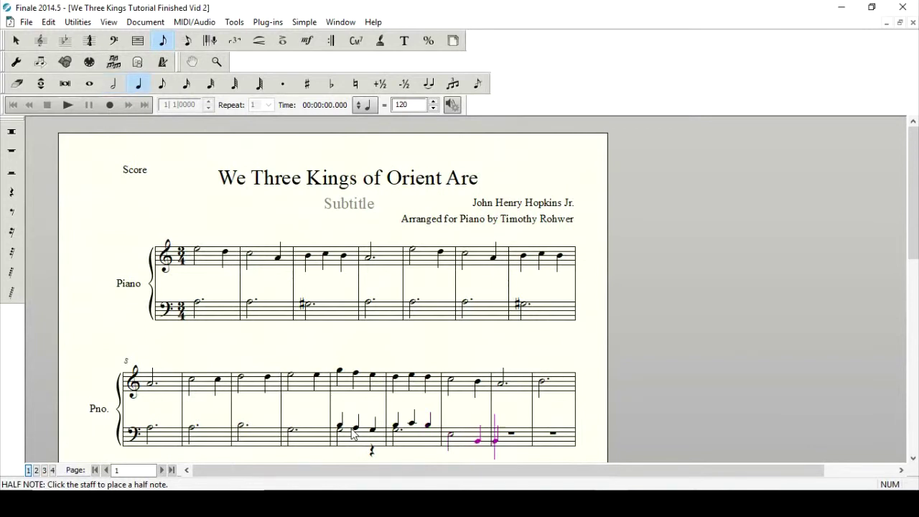
Enter the final bass half note in measure 14, completing the bass line
key("6")
key("Up")
key("Return")
scroll(351, 433, "down", 3)
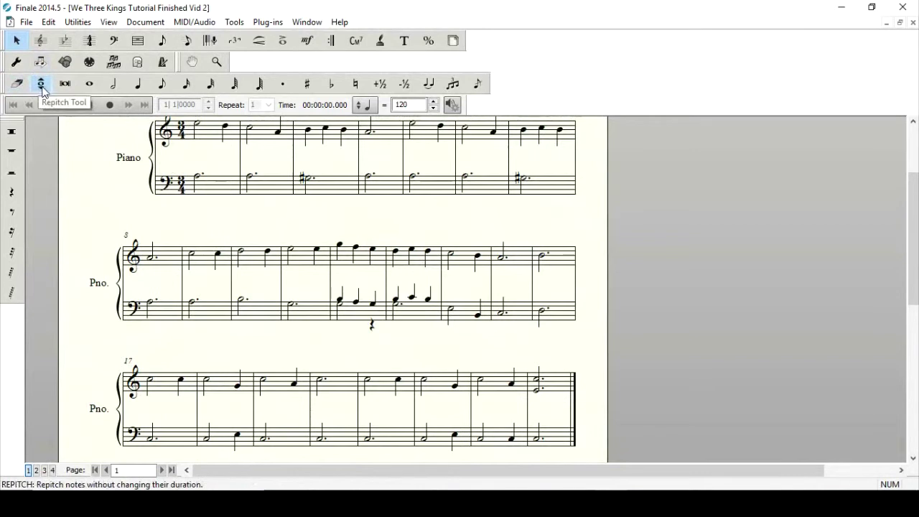
Choose the Repitch Tool and select the first bass note
left_click(41, 85)
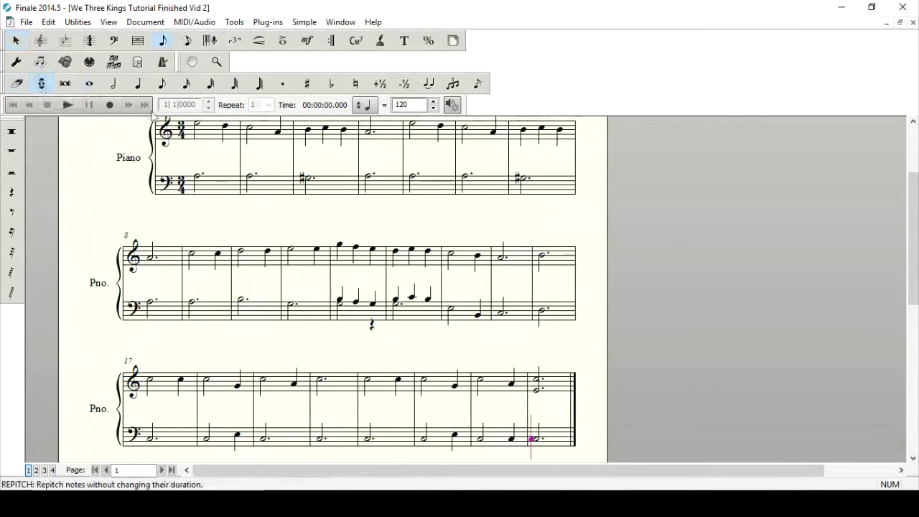
left_click(197, 176)
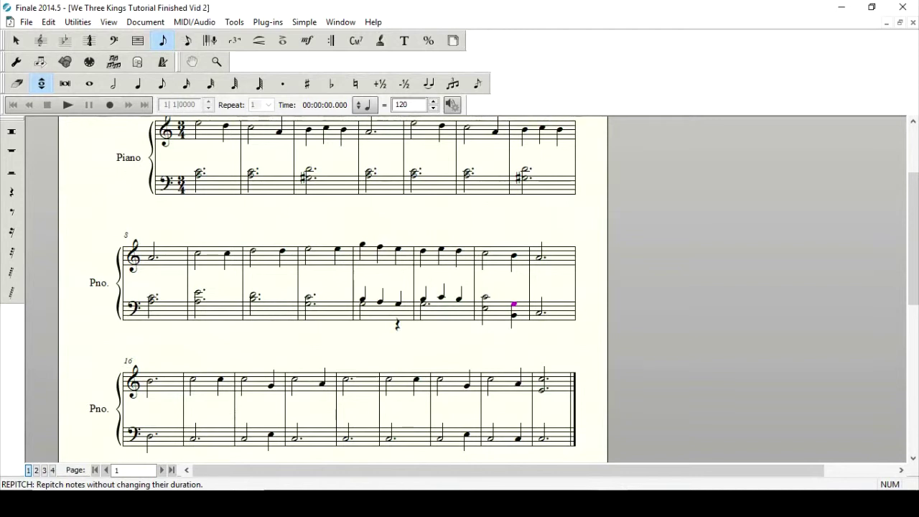
key("n")
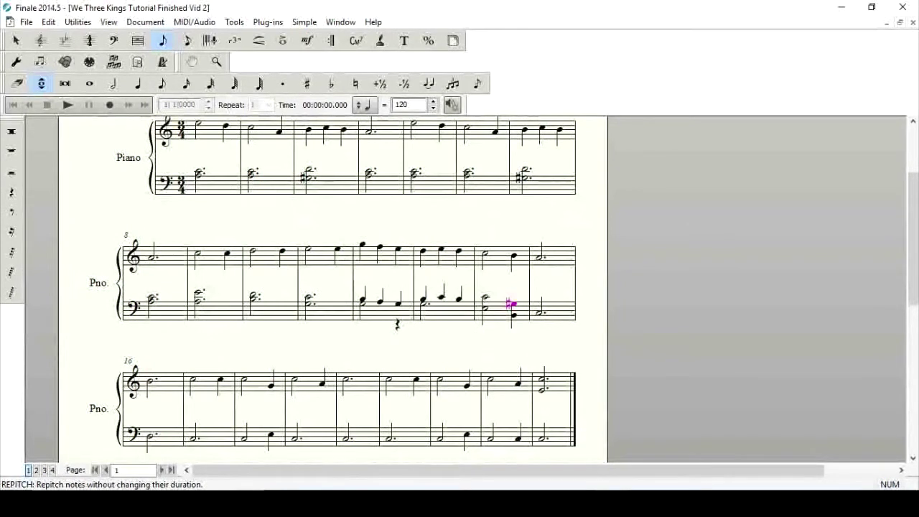
key("ctrl+z")
left_click(511, 322)
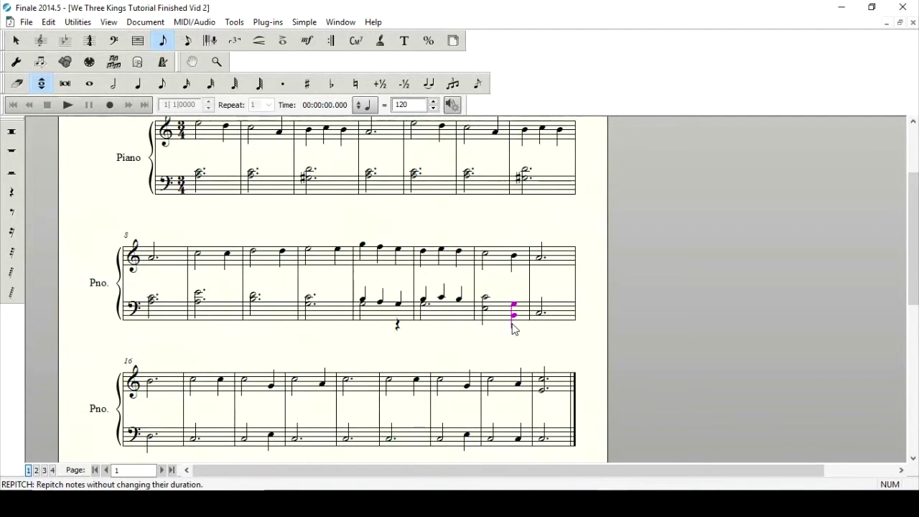
key("plus")
left_click(514, 328)
Sharpen the upper note of the measure 14 bass chord
left_click(515, 310)
key("plus")
key("Right")
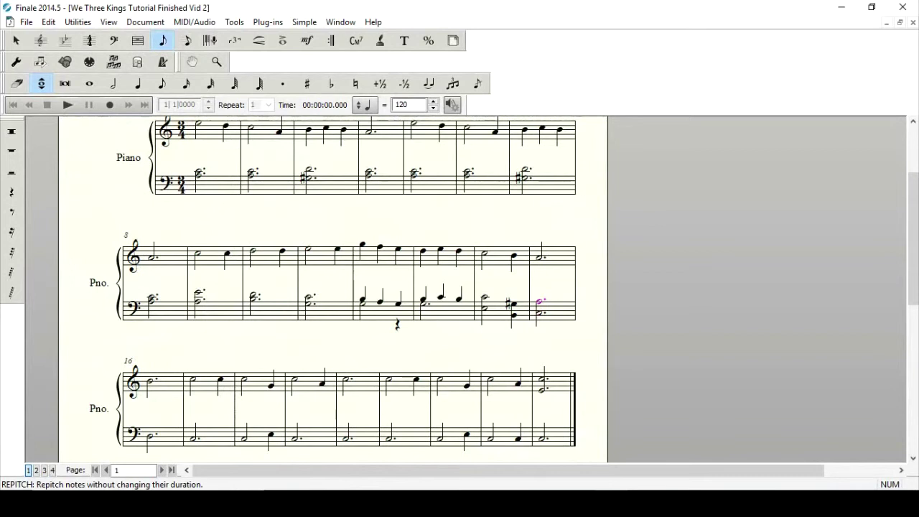
Add a third above each bass note in measures 16 through 19
key("Right")
key("3")
key("Right")
key("3")
key("Right")
key("3")
key("Right")
Add thirds above the bass notes in measures 20 through 24
key("Right")
key("3")
key("Right")
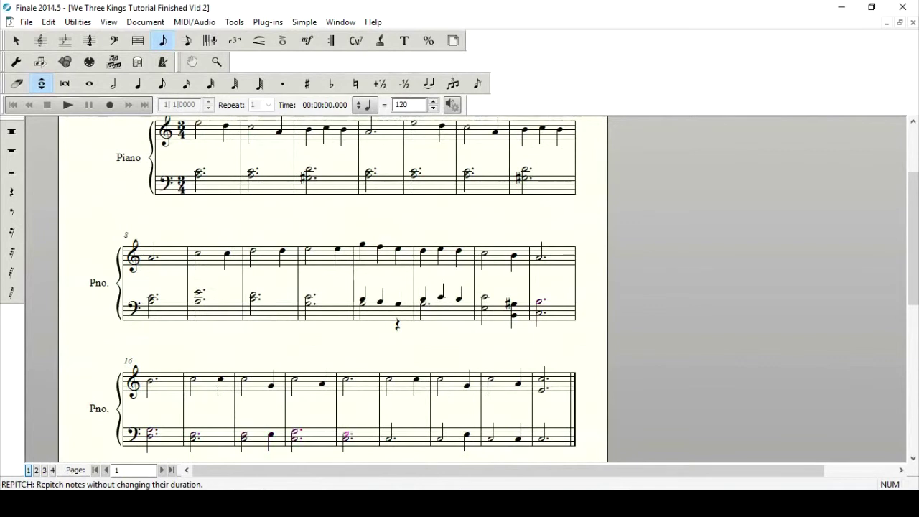
key("3")
key("Right")
key("3")
key("Right")
key("3")
key("Right")
key("Right")
key("3")
key("Right")
key("3")
key("Right")
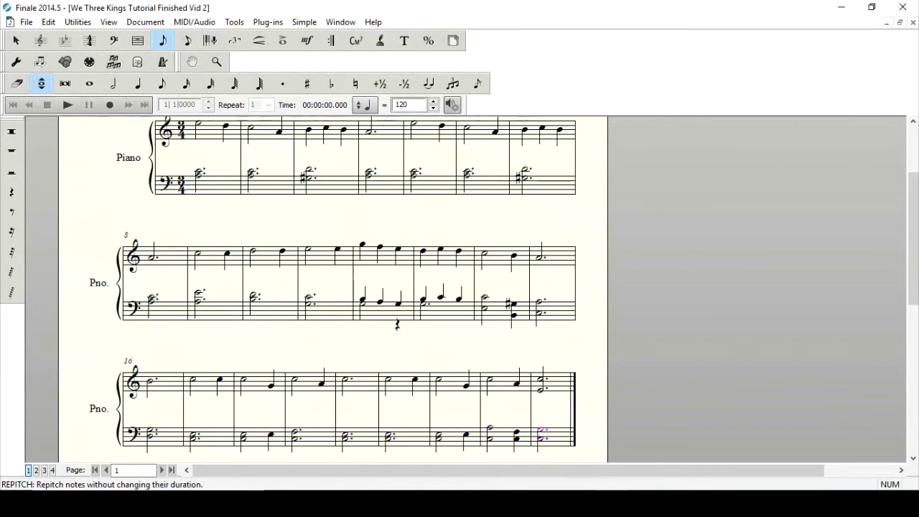